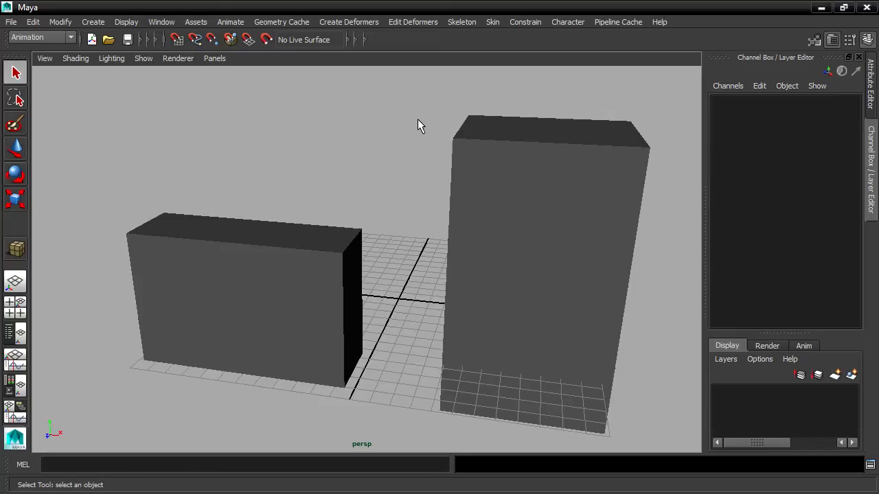
Open the general application settings in the Preferences and set the linear working unit to inch.
{"action": "left_click", "coordinate": [162, 22]}
{"action": "mouse_move", "coordinate": [189, 96]}
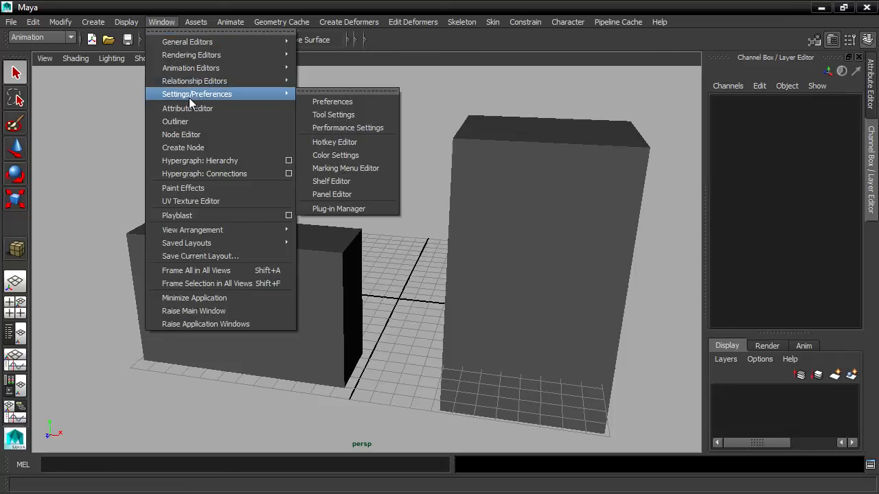
{"action": "left_click", "coordinate": [357, 102]}
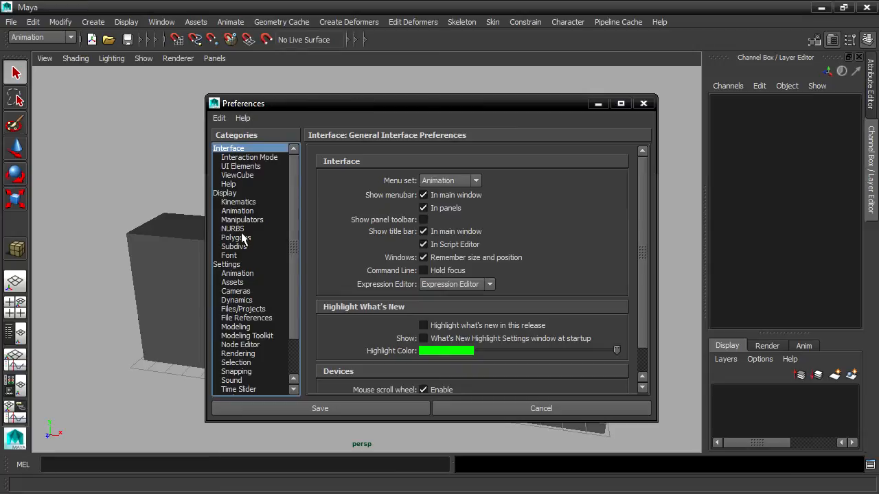
{"action": "left_click", "coordinate": [231, 265]}
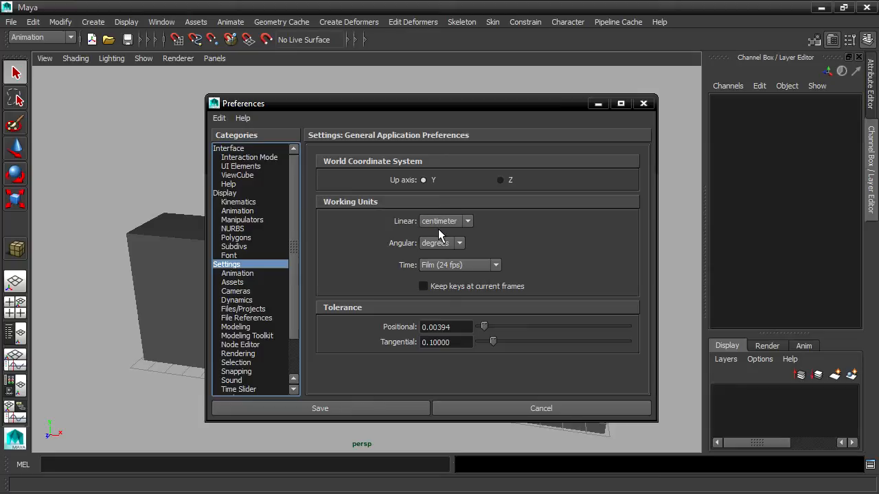
{"action": "left_click_drag", "start_coordinate": [425, 104], "coordinate": [209, 50]}
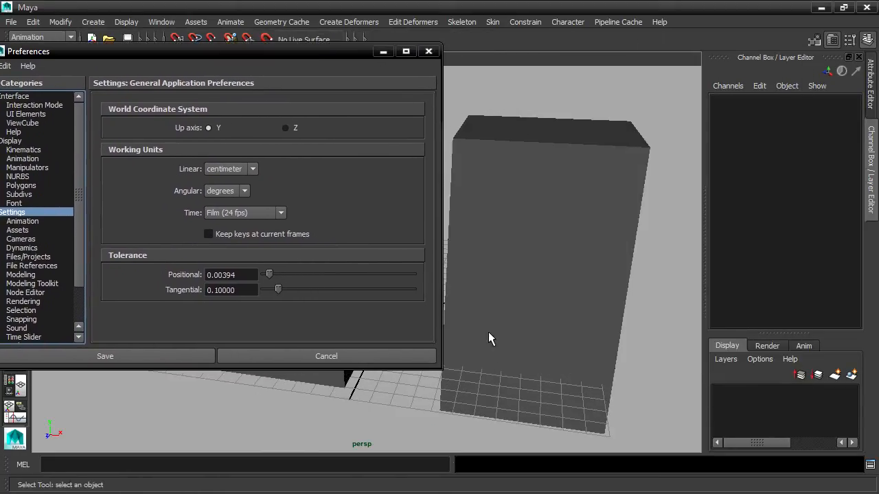
{"action": "right_click_drag", "start_coordinate": [492, 441], "coordinate": [609, 343], "text": "alt"}
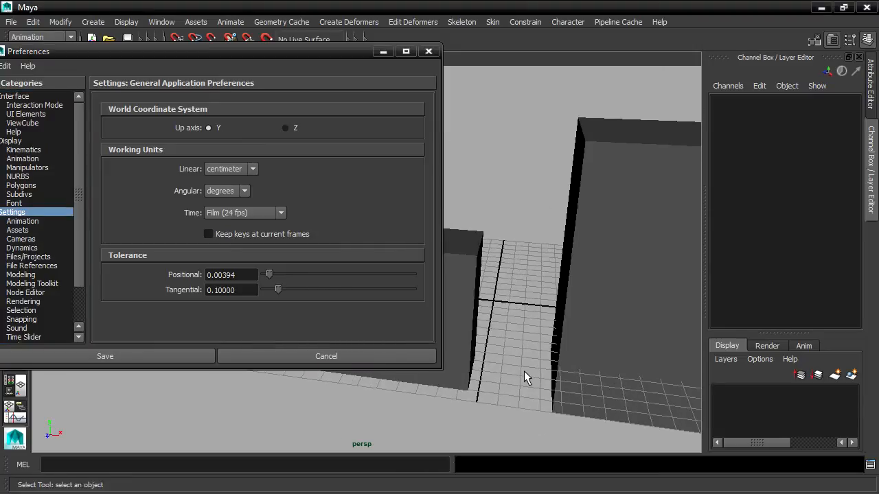
{"action": "left_click", "coordinate": [243, 169]}
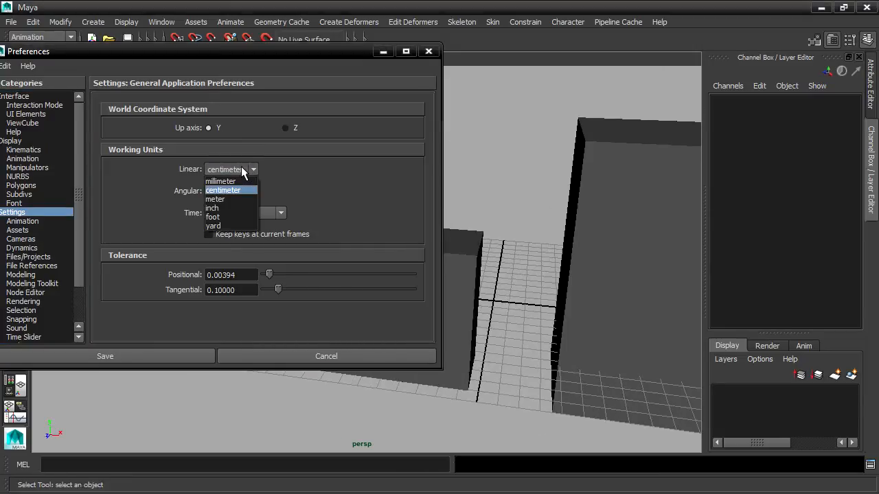
{"action": "left_click", "coordinate": [236, 207]}
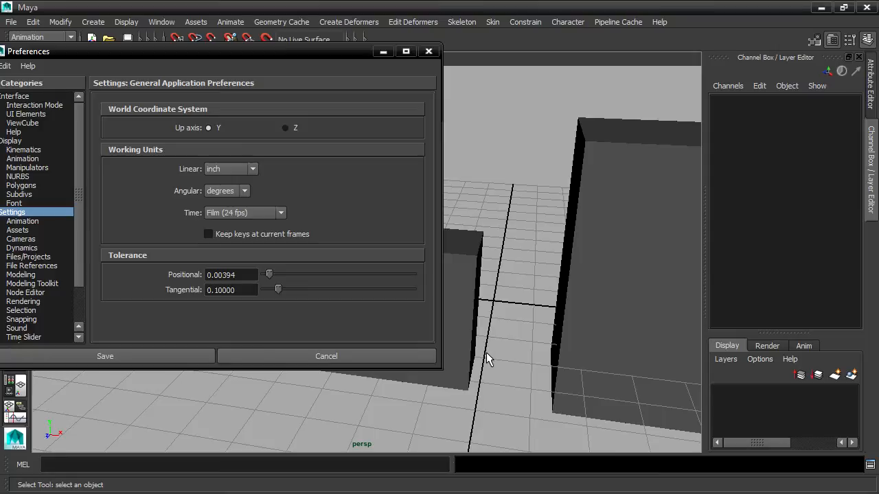
Try millimeter and meter as the linear working unit to compare the grid scale with the boxes.
{"action": "left_click", "coordinate": [253, 169]}
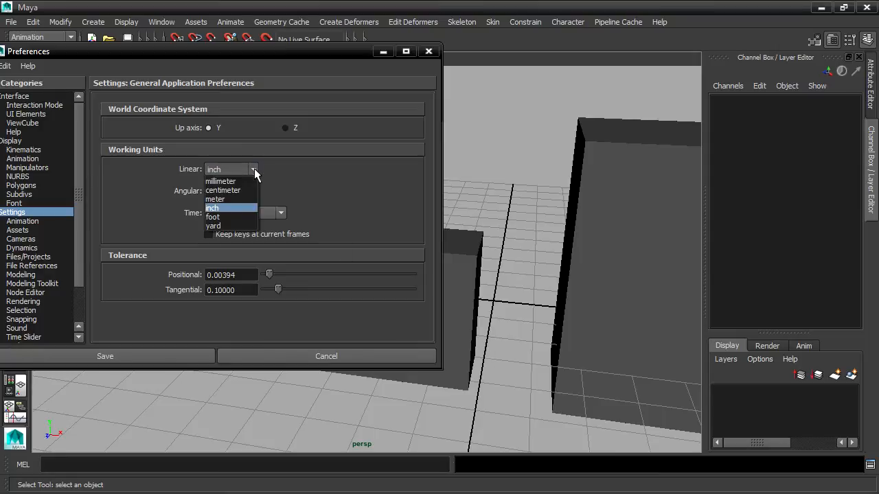
{"action": "left_click", "coordinate": [250, 181]}
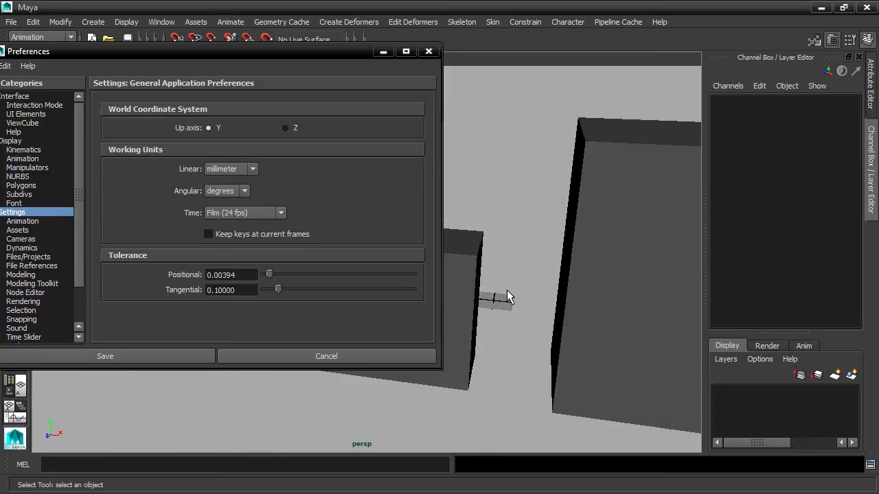
{"action": "left_click", "coordinate": [239, 169]}
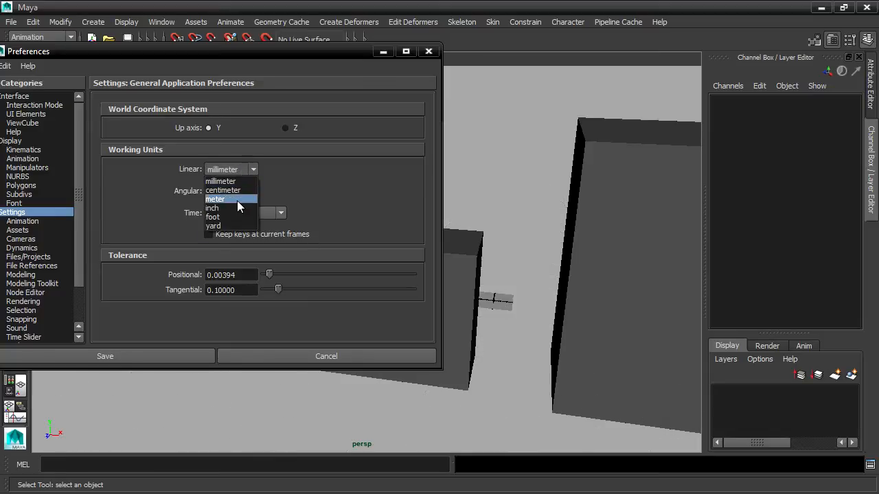
{"action": "left_click", "coordinate": [237, 199]}
{"action": "scroll", "coordinate": [538, 182], "scroll_direction": "down", "scroll_amount": 10}
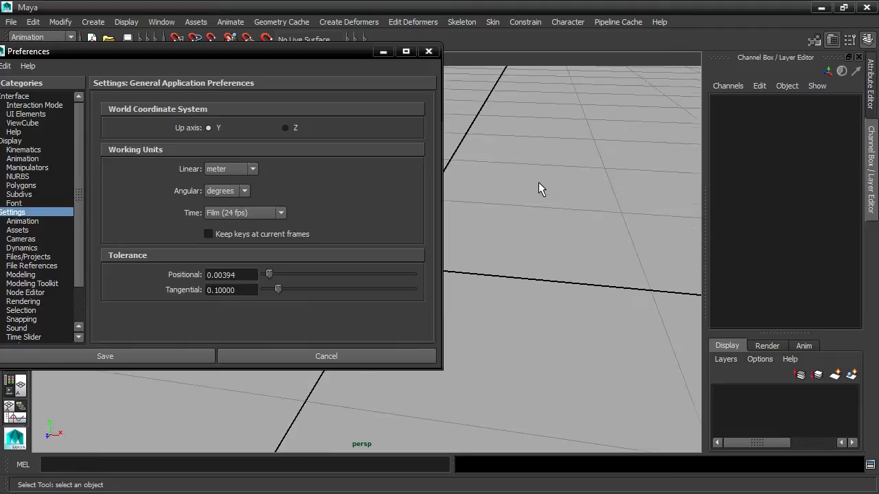
{"action": "scroll", "coordinate": [538, 182], "scroll_direction": "up", "scroll_amount": 10}
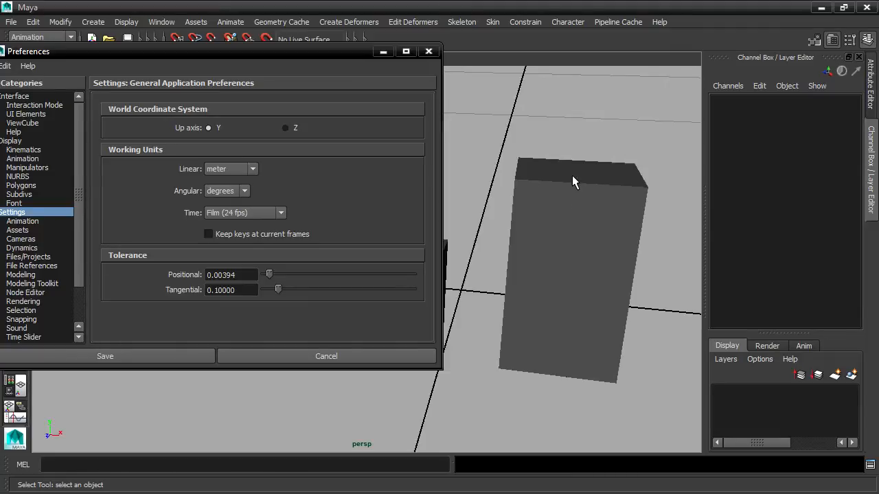
{"action": "middle_click_drag", "start_coordinate": [582, 294], "coordinate": [605, 296], "text": "alt"}
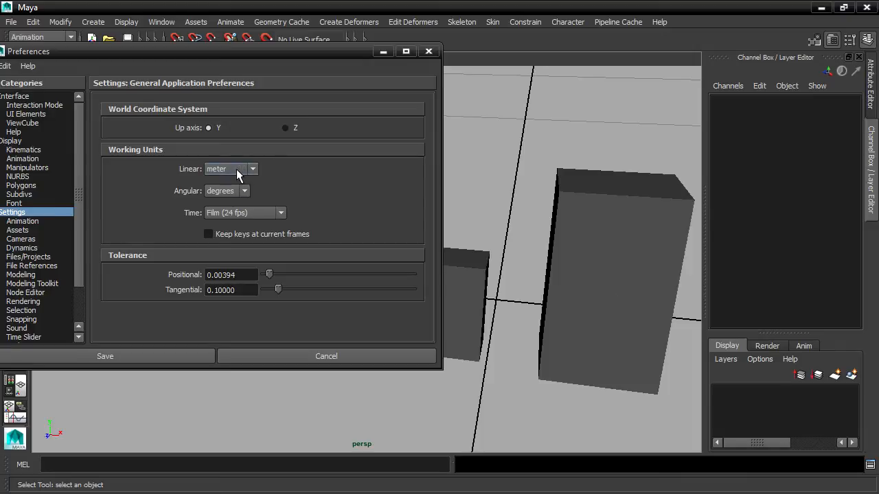
Select the taller box and display its polyCube1 dimensions in full.
{"action": "left_click", "coordinate": [588, 216]}
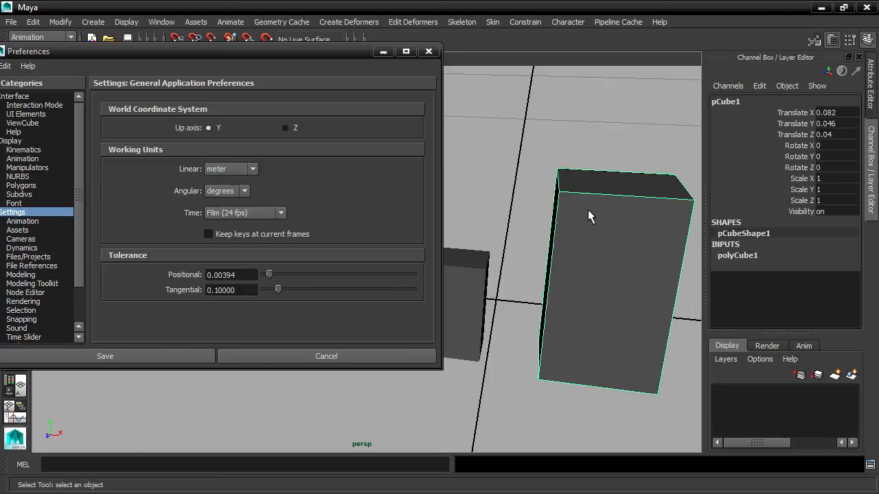
{"action": "left_click", "coordinate": [727, 255]}
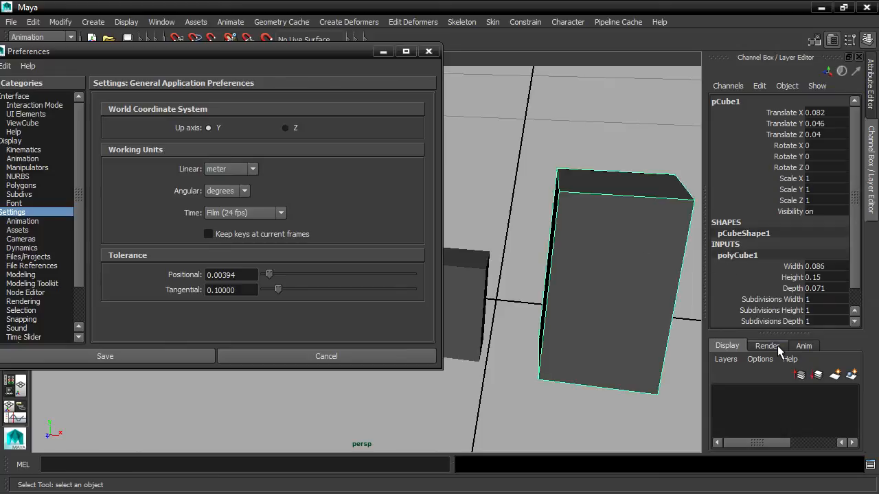
{"action": "left_click_drag", "start_coordinate": [777, 333], "coordinate": [777, 396]}
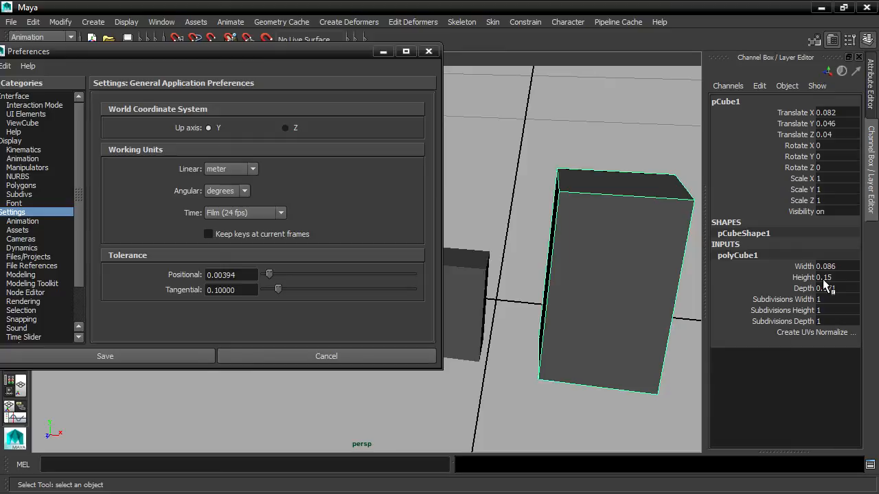
Try centimeter as the linear working unit, settle on inch, and save the preferences.
{"action": "left_click", "coordinate": [242, 172]}
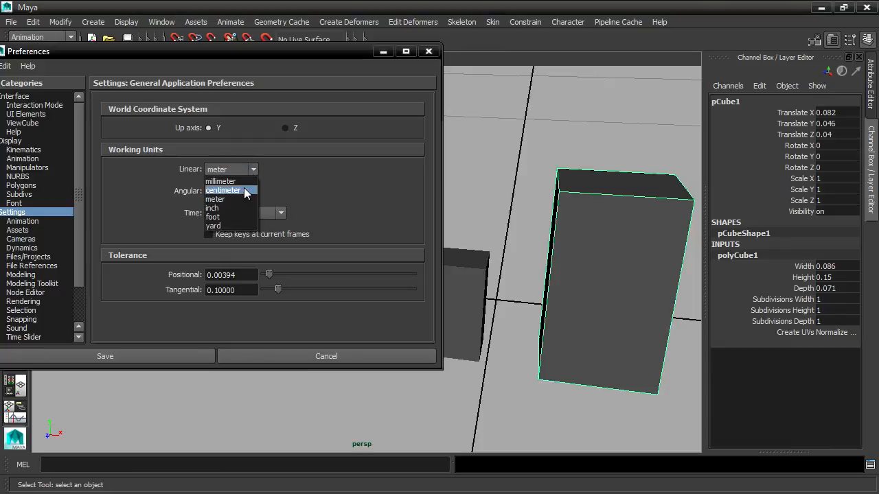
{"action": "left_click", "coordinate": [243, 189]}
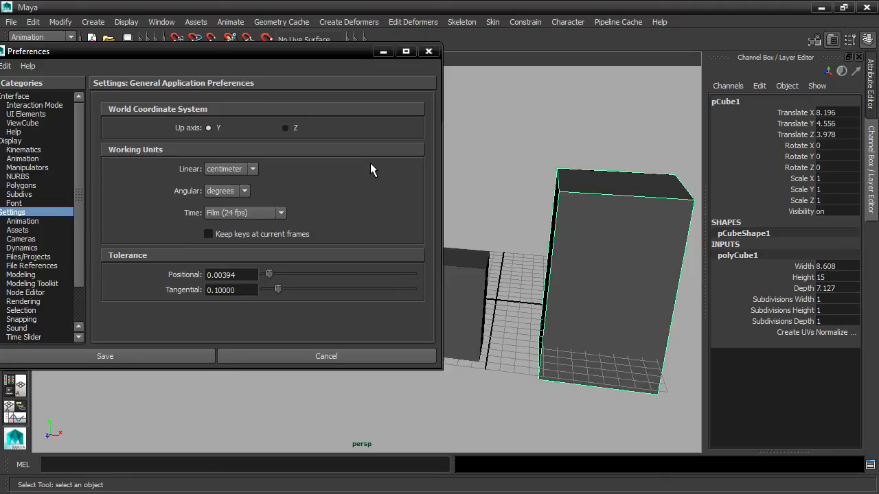
{"action": "left_click", "coordinate": [221, 169]}
{"action": "left_click", "coordinate": [224, 208]}
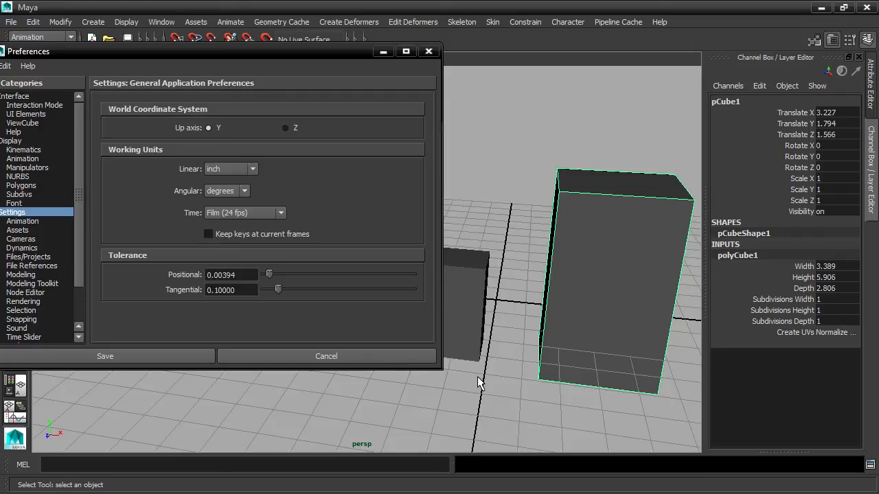
{"action": "left_click_drag", "start_coordinate": [289, 53], "coordinate": [474, 92]}
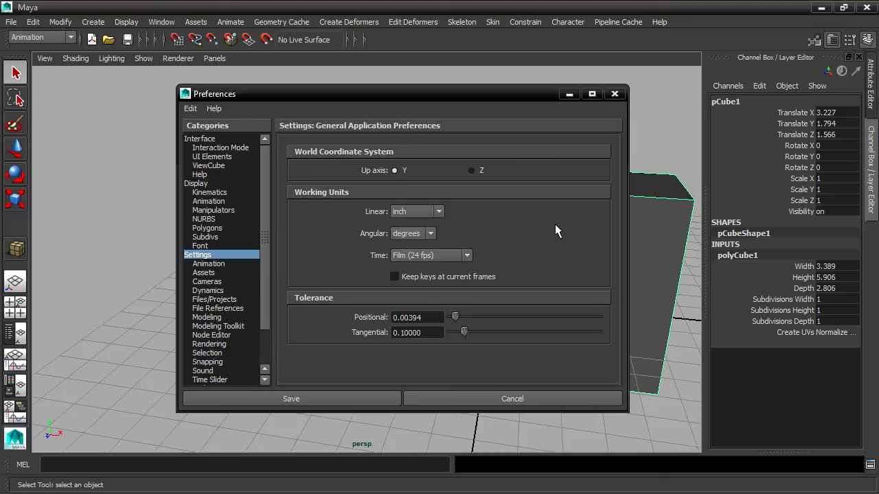
{"action": "left_click", "coordinate": [383, 398]}
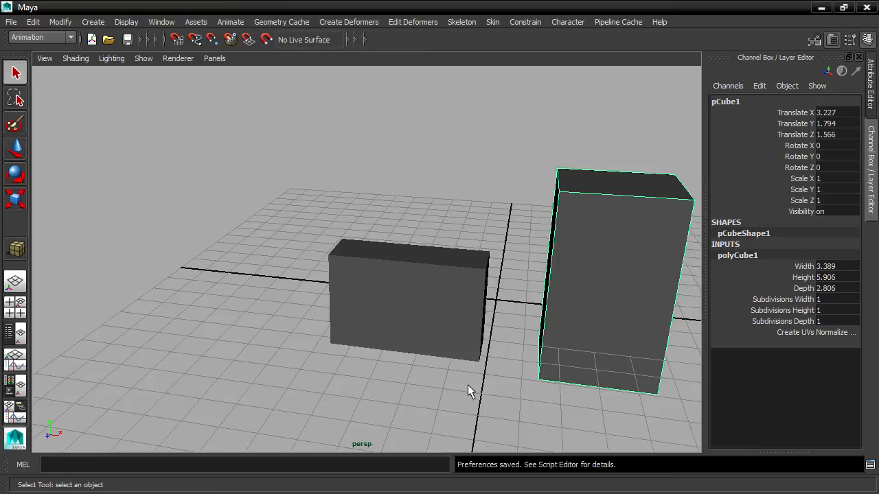
Create a new scene without saving the changes to the current one.
{"action": "left_click", "coordinate": [11, 21]}
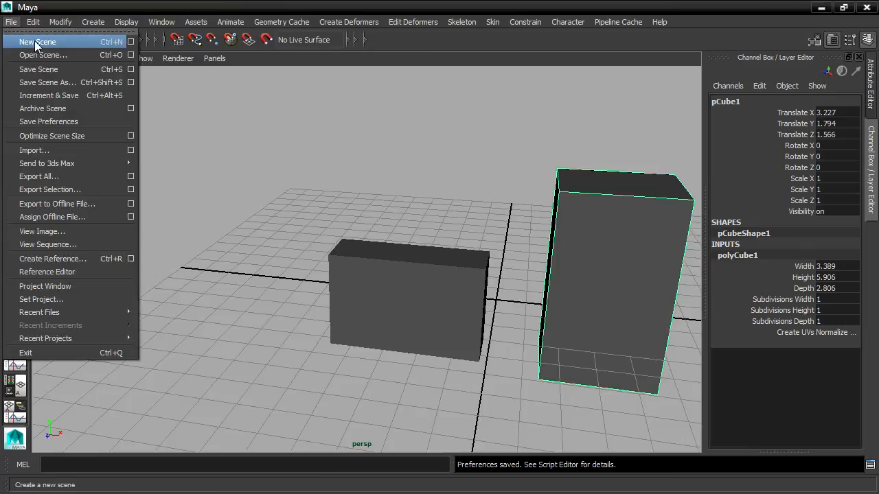
{"action": "left_click", "coordinate": [69, 44]}
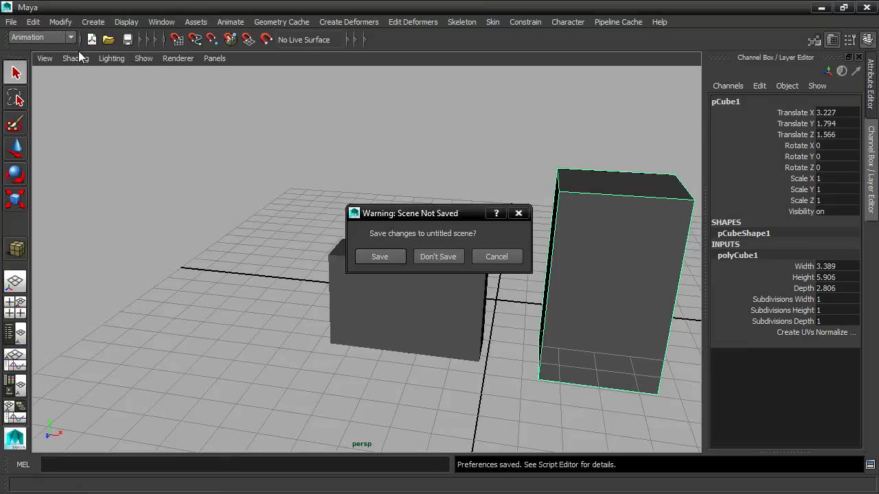
{"action": "left_click", "coordinate": [454, 255]}
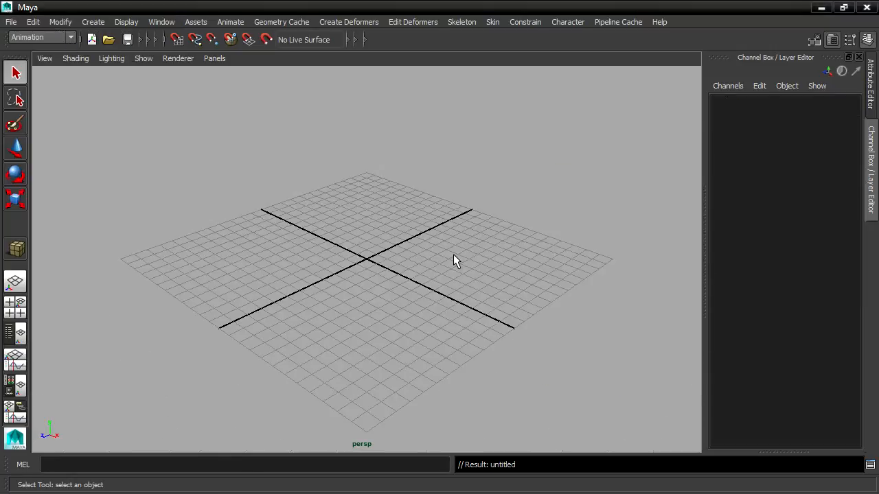
Check the new scene's working units in the Preferences settings and close the dialog without saving.
{"action": "left_click", "coordinate": [168, 22]}
{"action": "mouse_move", "coordinate": [184, 94]}
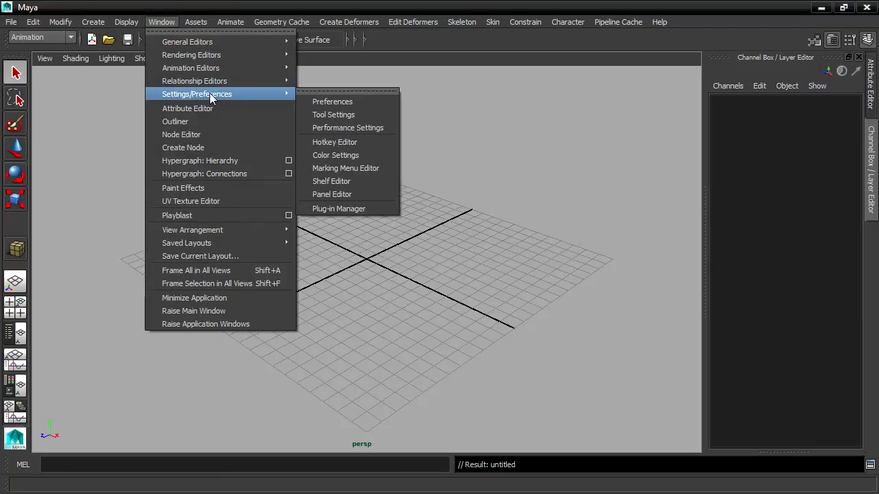
{"action": "left_click", "coordinate": [332, 102]}
{"action": "left_click", "coordinate": [198, 255]}
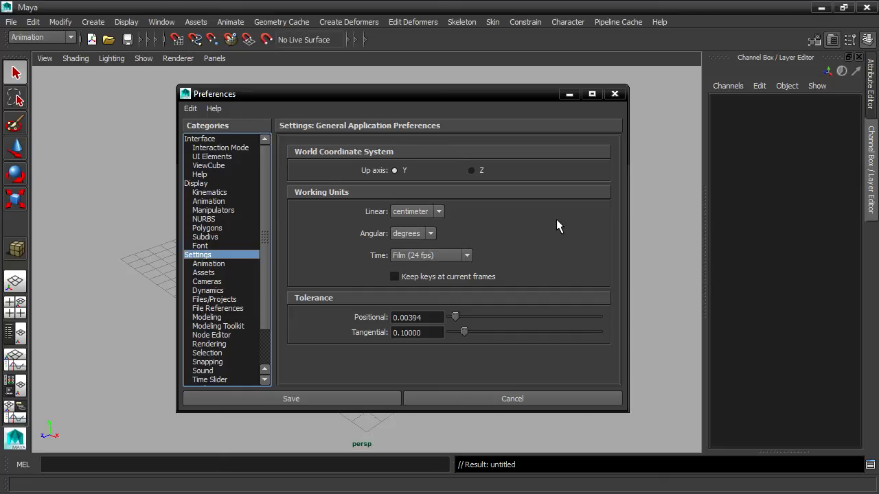
{"action": "left_click", "coordinate": [547, 399]}
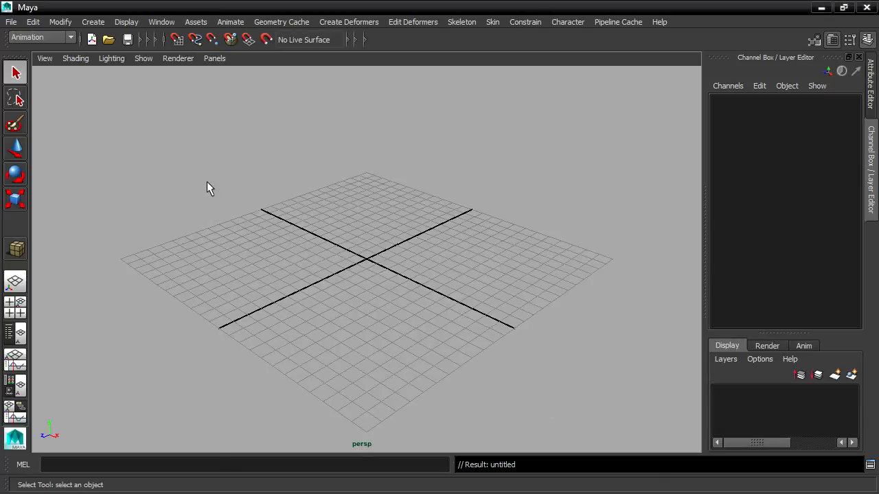
Set the default linear working unit to meter in the New Scene options and create a new scene, discarding the current one.
{"action": "left_click", "coordinate": [12, 22]}
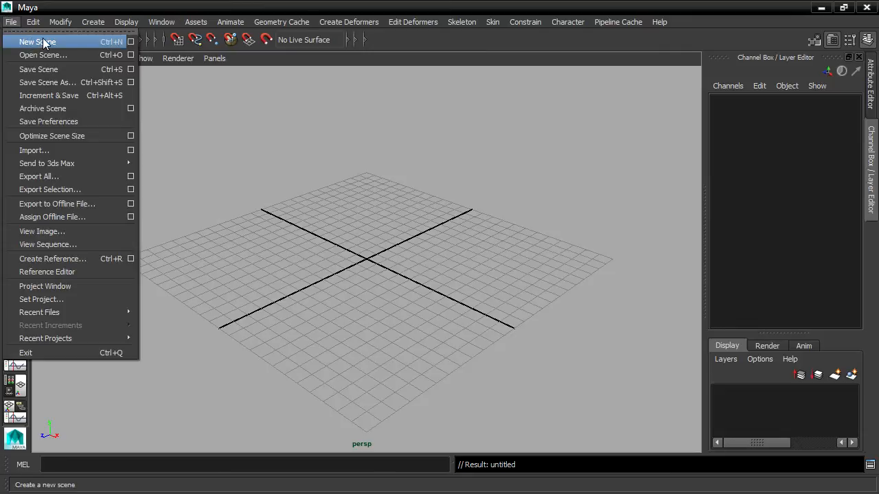
{"action": "left_click", "coordinate": [131, 43]}
{"action": "left_click_drag", "start_coordinate": [765, 117], "coordinate": [242, 114]}
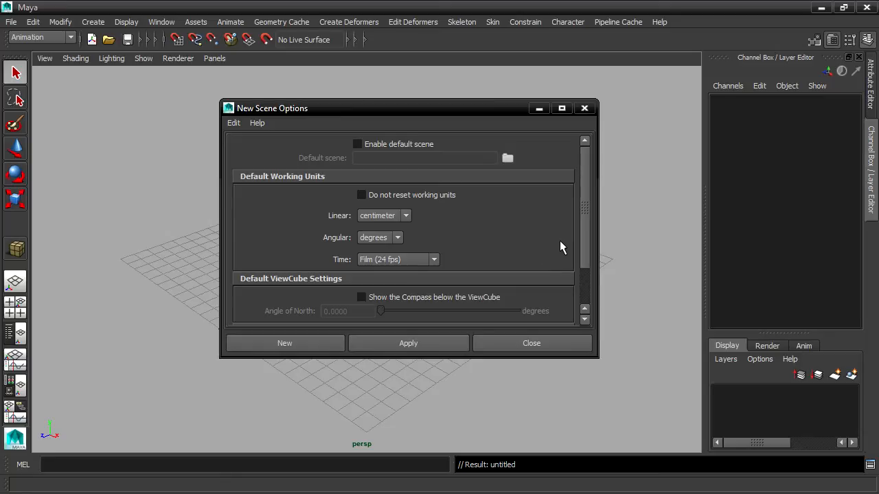
{"action": "left_click", "coordinate": [406, 216]}
{"action": "left_click", "coordinate": [391, 239]}
{"action": "left_click", "coordinate": [302, 344]}
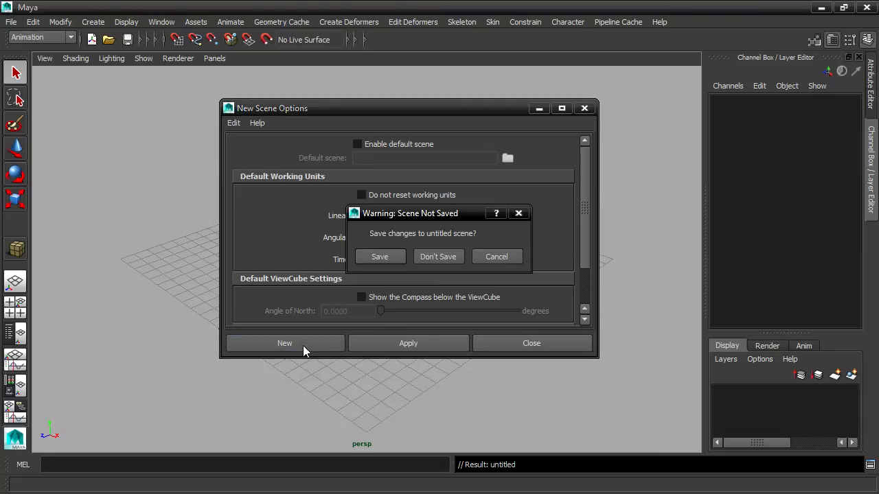
{"action": "left_click", "coordinate": [436, 256]}
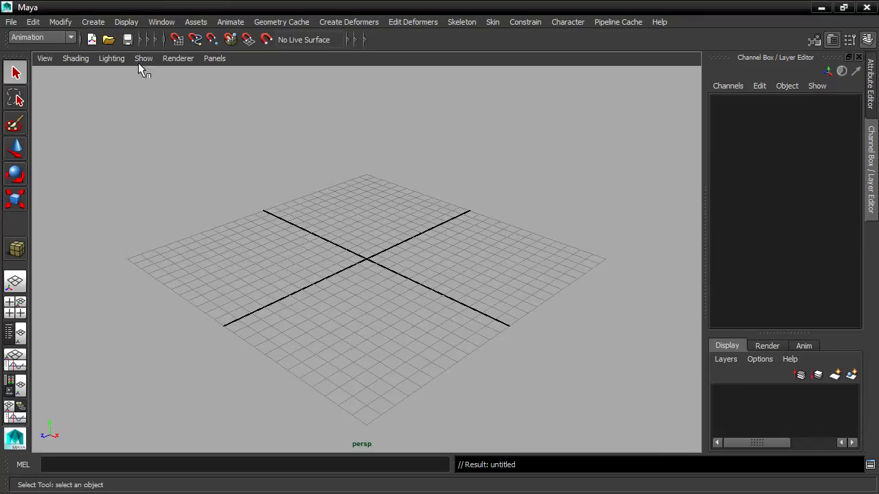
Verify in the Preferences settings which linear unit the scene made with the new default uses, and cancel the dialog.
{"action": "left_click", "coordinate": [150, 20]}
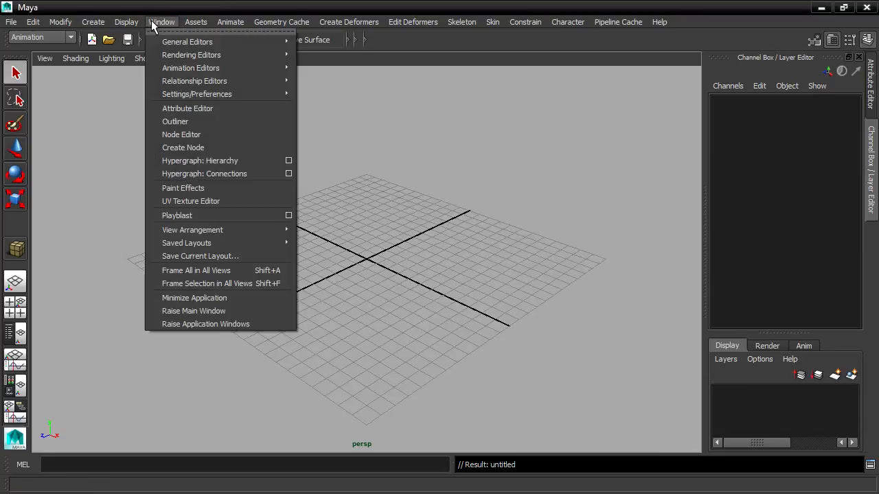
{"action": "mouse_move", "coordinate": [173, 94]}
{"action": "left_click", "coordinate": [329, 103]}
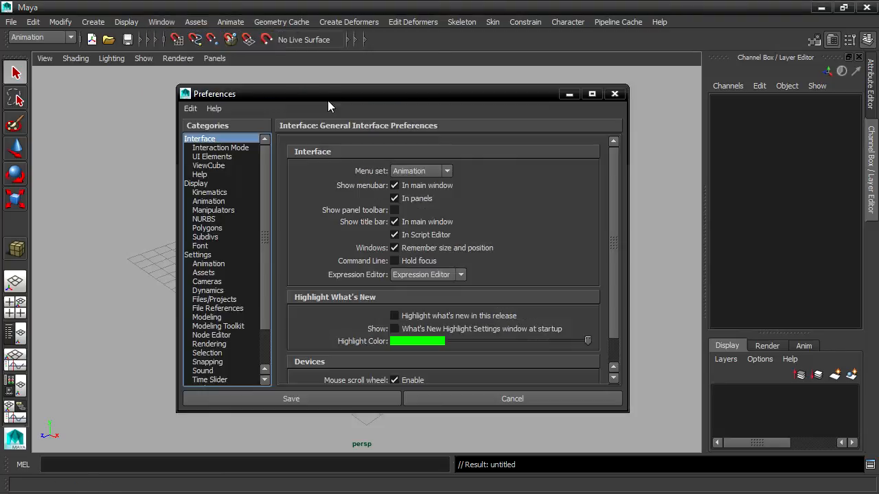
{"action": "left_click", "coordinate": [201, 255]}
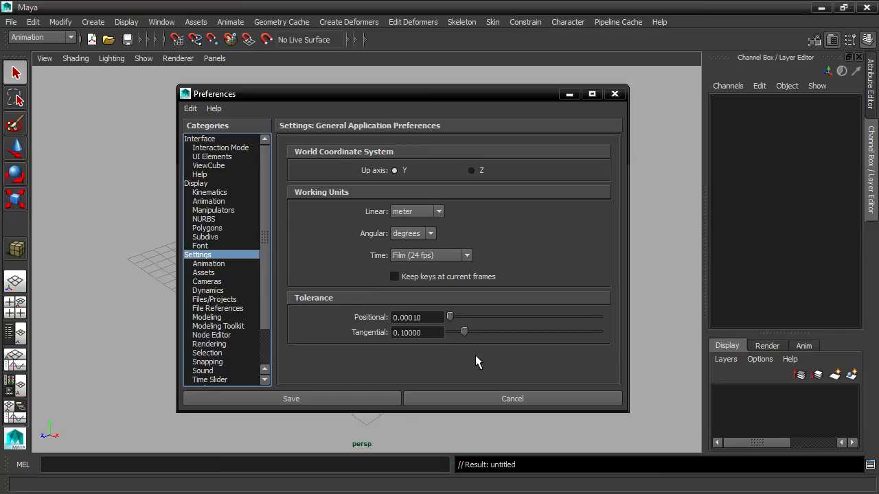
{"action": "left_click", "coordinate": [471, 397]}
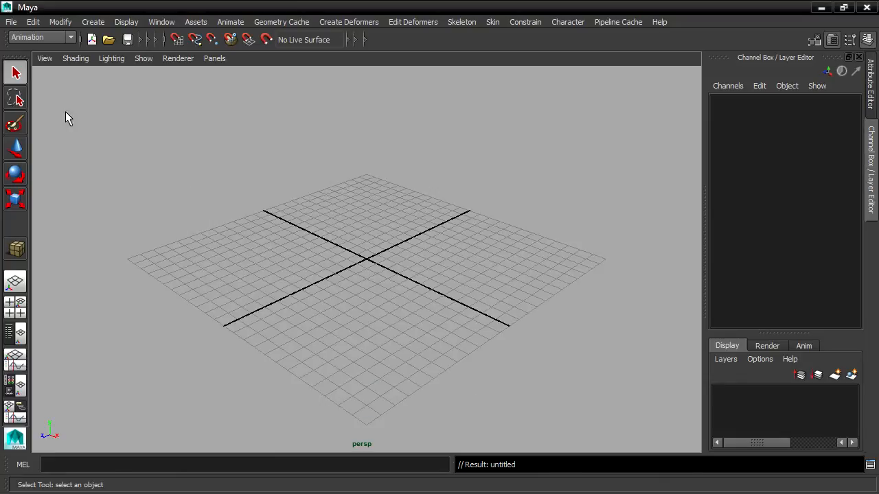
Enable the option not to reset working units in New Scene Options and create a new scene without saving.
{"action": "left_click", "coordinate": [11, 21]}
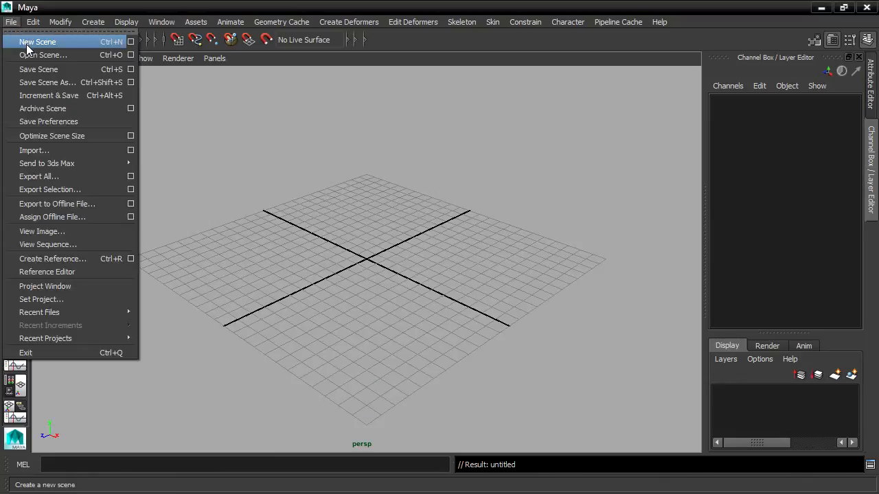
{"action": "left_click", "coordinate": [131, 42]}
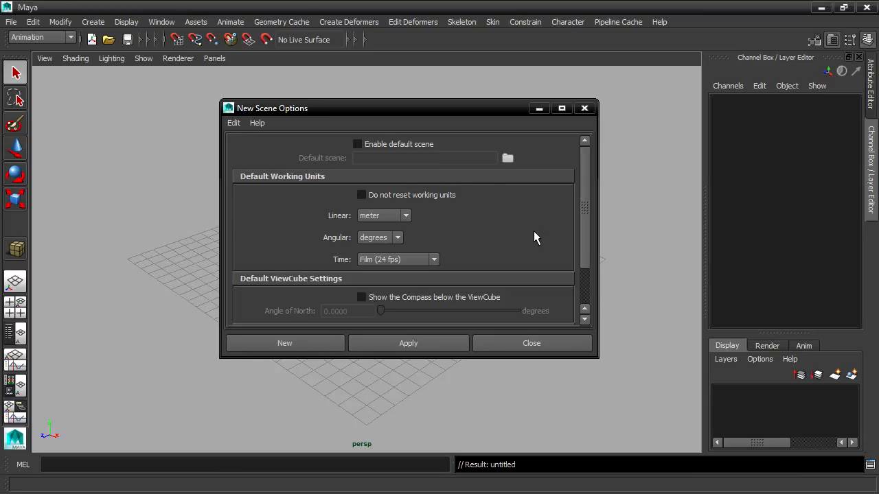
{"action": "left_click", "coordinate": [360, 196]}
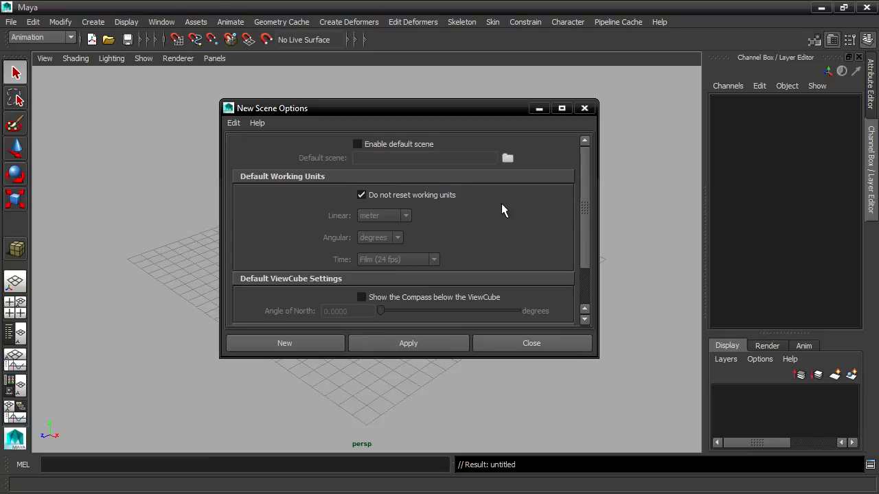
{"action": "left_click", "coordinate": [422, 344]}
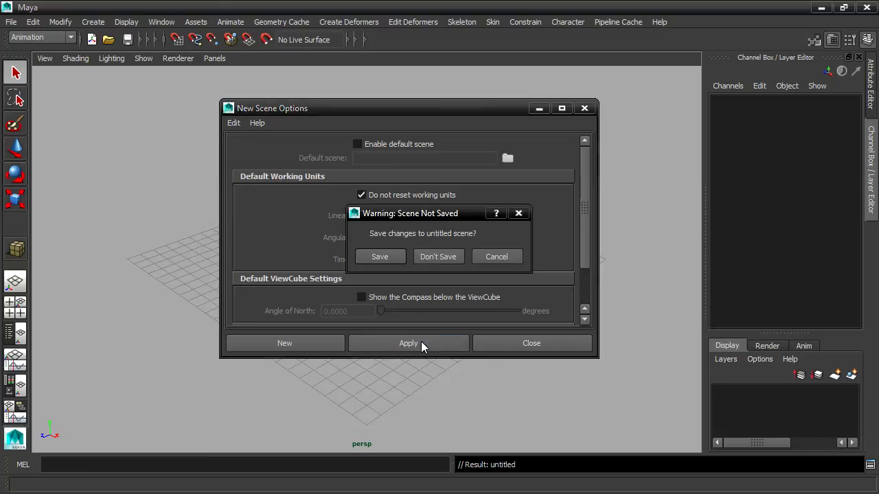
{"action": "left_click", "coordinate": [424, 255]}
{"action": "left_click", "coordinate": [488, 340]}
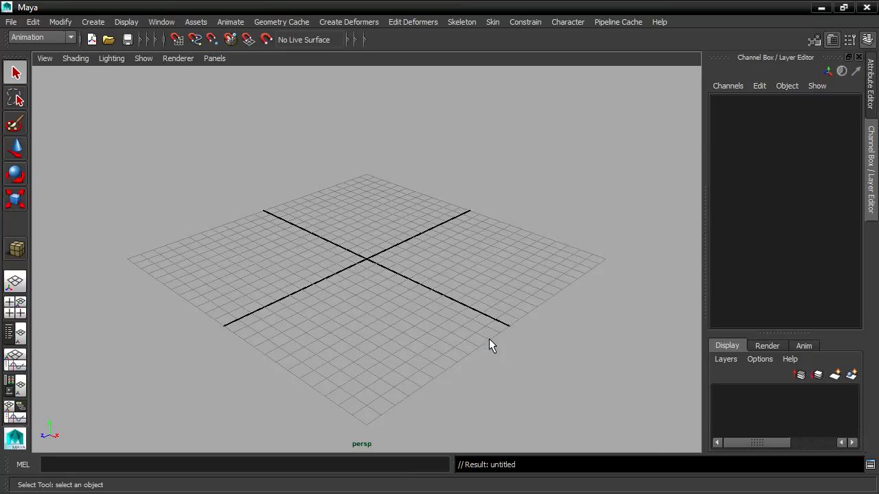
Set the scene's linear working unit to inch in the Preferences settings and save the preferences.
{"action": "left_click", "coordinate": [154, 22]}
{"action": "mouse_move", "coordinate": [197, 94]}
{"action": "left_click", "coordinate": [337, 101]}
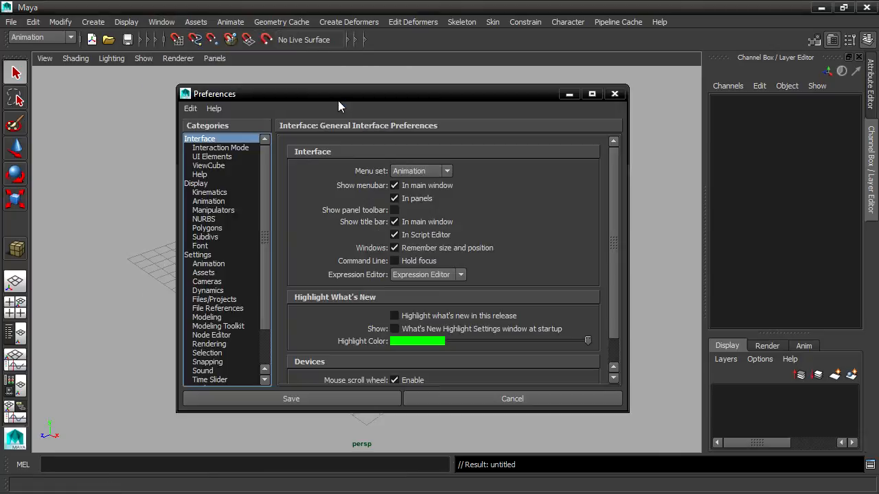
{"action": "left_click", "coordinate": [201, 256]}
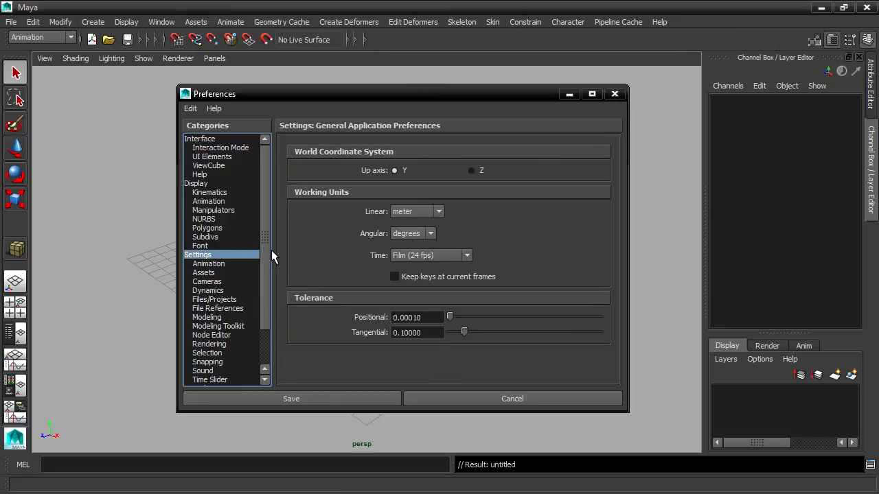
{"action": "left_click", "coordinate": [437, 212]}
{"action": "left_click", "coordinate": [399, 251]}
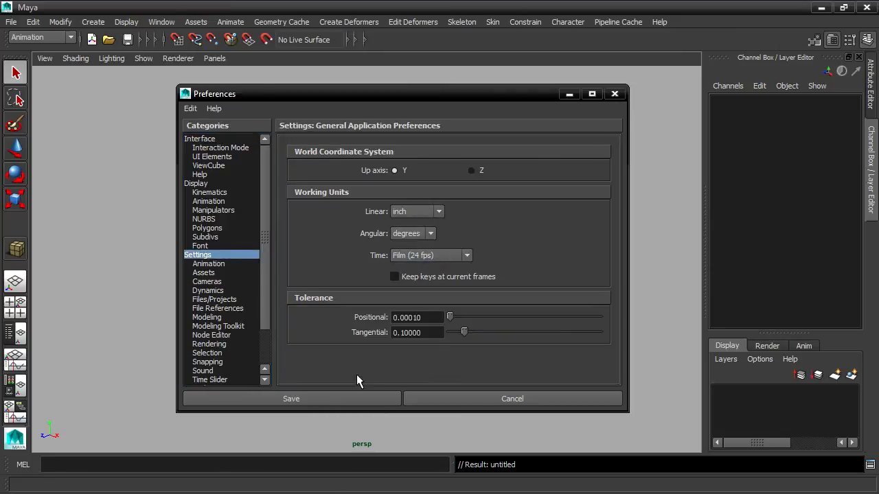
{"action": "left_click", "coordinate": [357, 397]}
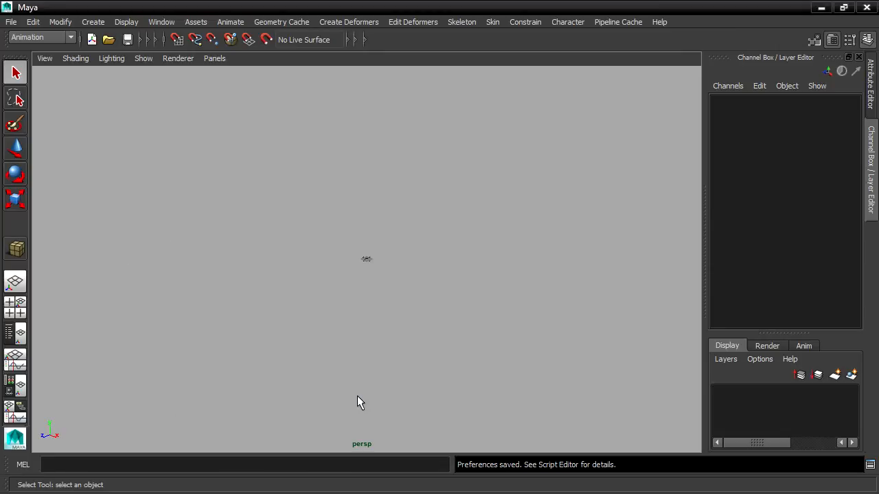
{"action": "scroll", "coordinate": [392, 318], "scroll_direction": "up", "scroll_amount": 15}
{"action": "scroll", "coordinate": [392, 317], "scroll_direction": "up", "scroll_amount": 3}
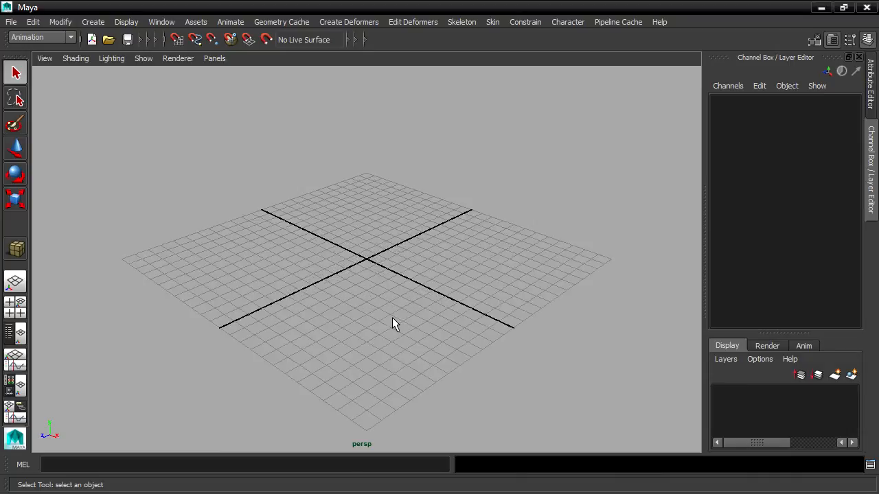
Create another new scene, discarding the changes to the current one.
{"action": "left_click", "coordinate": [11, 22]}
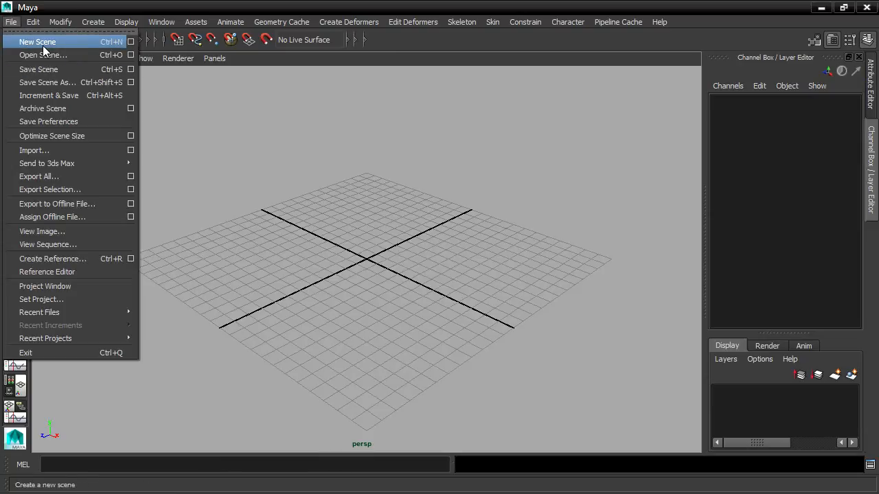
{"action": "left_click", "coordinate": [41, 43]}
{"action": "left_click", "coordinate": [451, 256]}
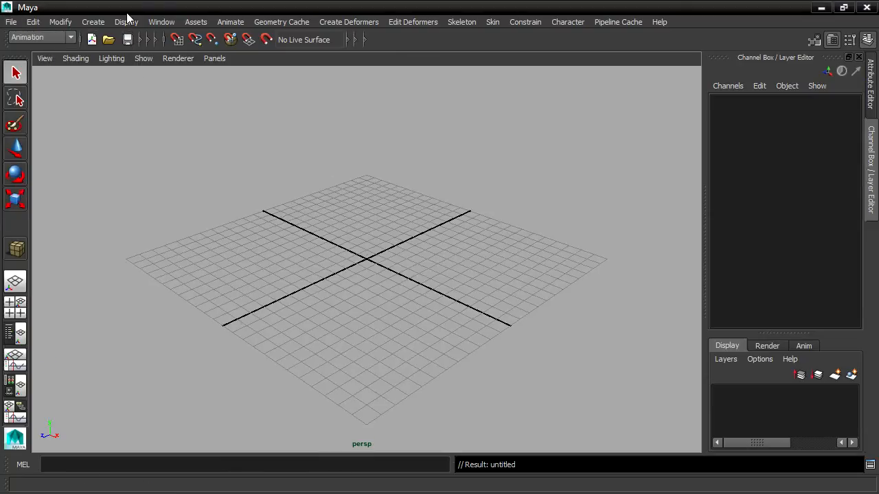
Check the new scene's linear working unit in the Preferences settings and close the dialog by saving.
{"action": "left_click", "coordinate": [156, 21]}
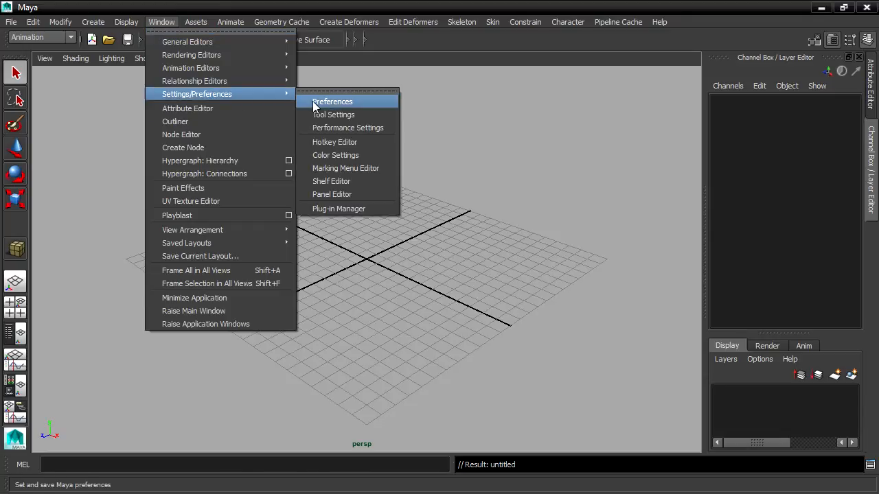
{"action": "left_click", "coordinate": [340, 102]}
{"action": "left_click", "coordinate": [206, 255]}
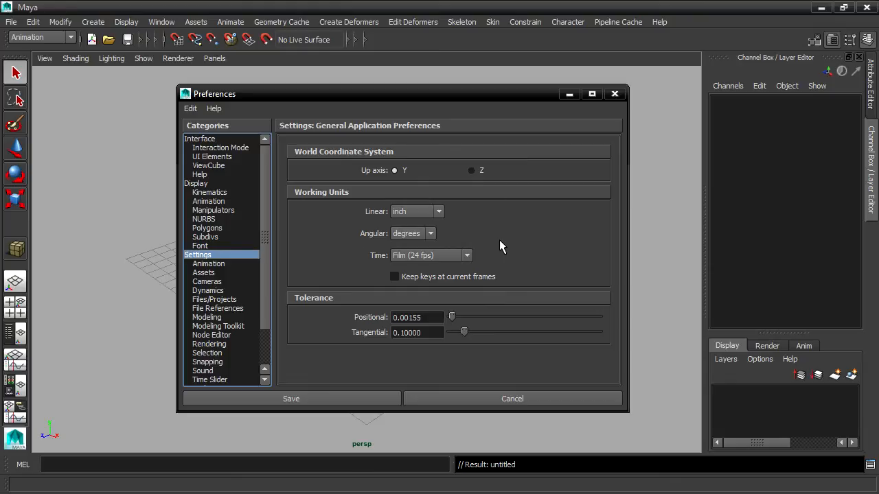
{"action": "left_click", "coordinate": [359, 403]}
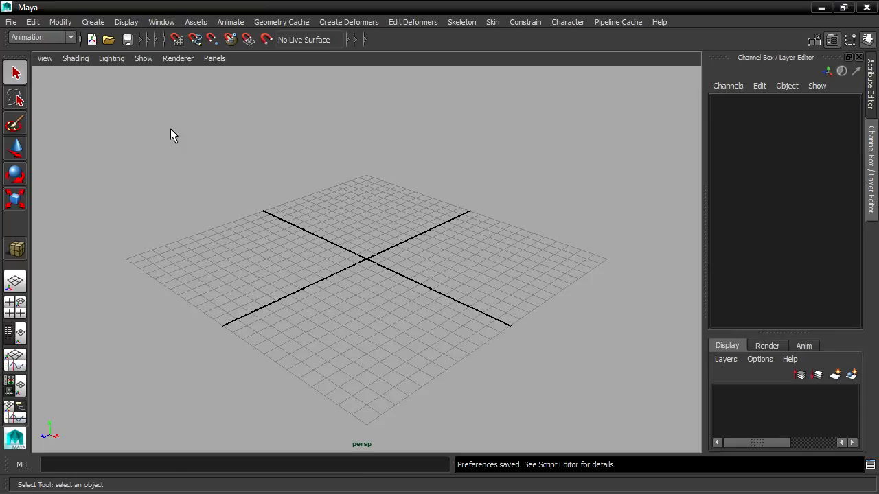
Set the grid's length and width to 25 units and apply a darker color to its lines and numbers.
{"action": "left_click", "coordinate": [130, 24]}
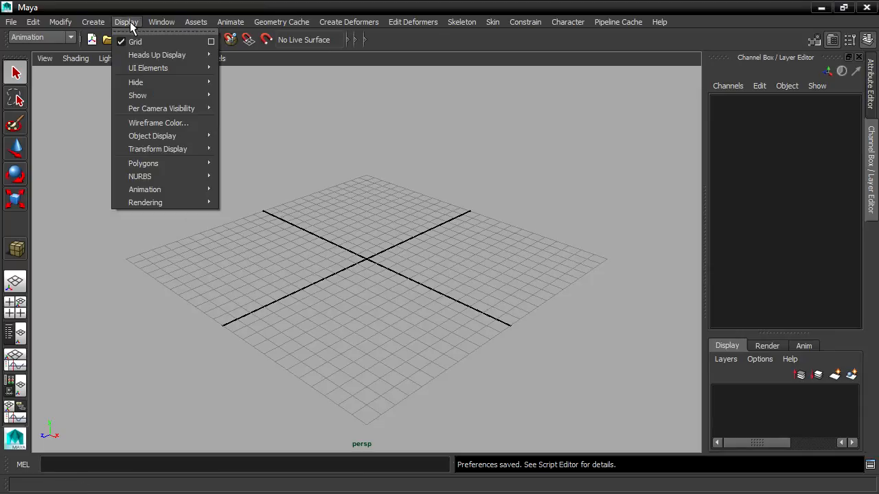
{"action": "left_click", "coordinate": [210, 42]}
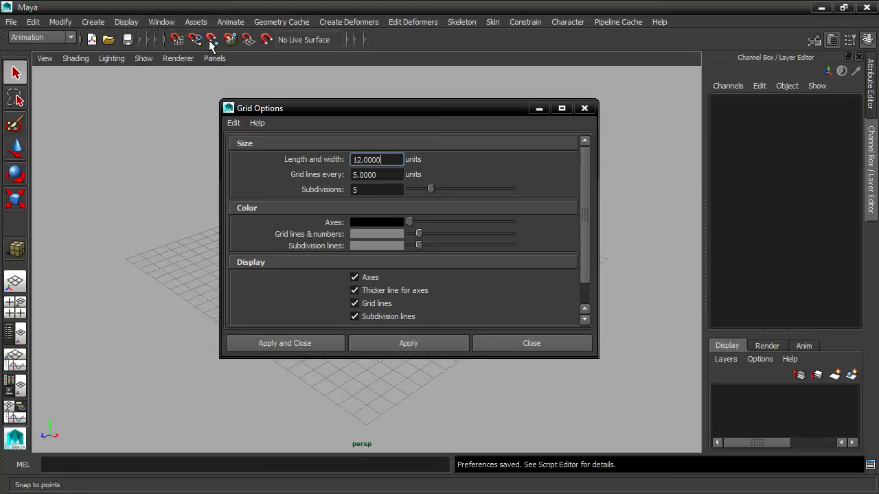
{"action": "left_click_drag", "start_coordinate": [438, 109], "coordinate": [482, 99]}
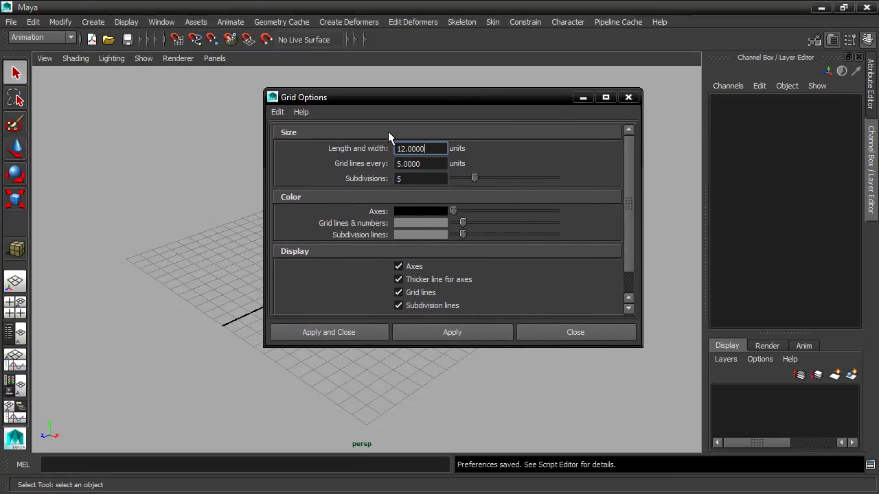
{"action": "left_click_drag", "start_coordinate": [429, 99], "coordinate": [602, 99]}
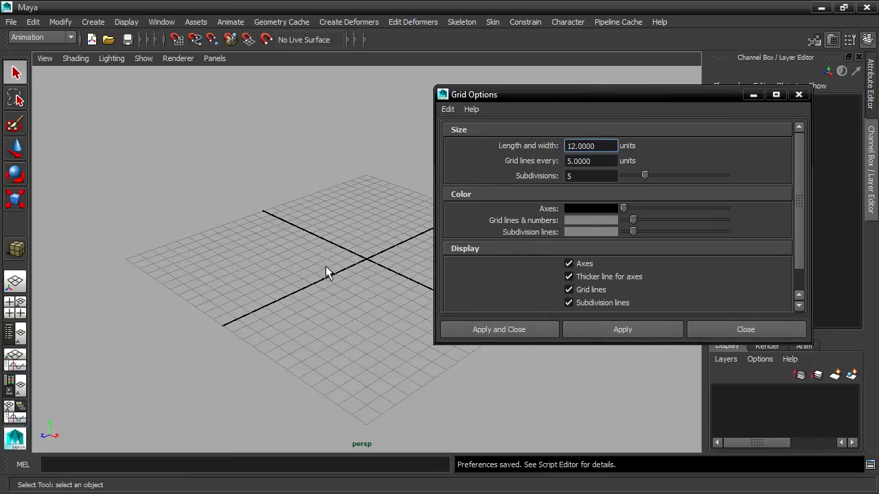
{"action": "left_click_drag", "start_coordinate": [596, 145], "coordinate": [514, 131]}
{"action": "type", "text": "25"}
{"action": "left_click", "coordinate": [651, 331]}
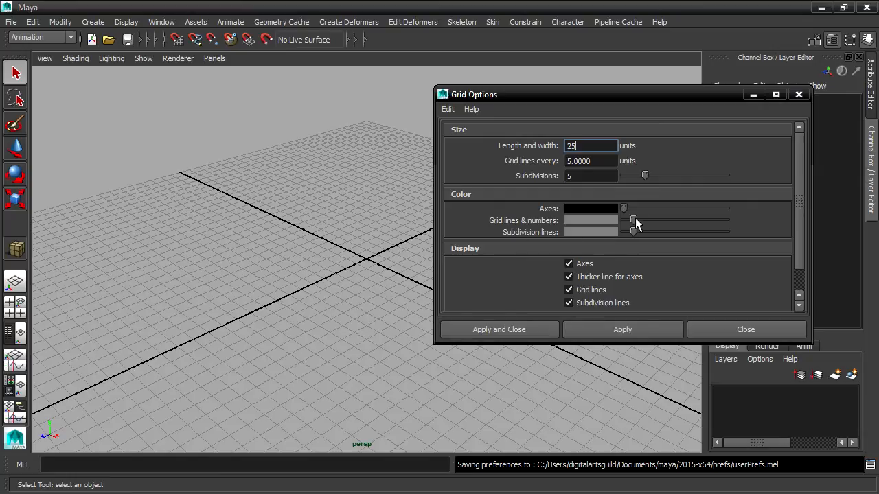
{"action": "left_click_drag", "start_coordinate": [634, 217], "coordinate": [627, 217]}
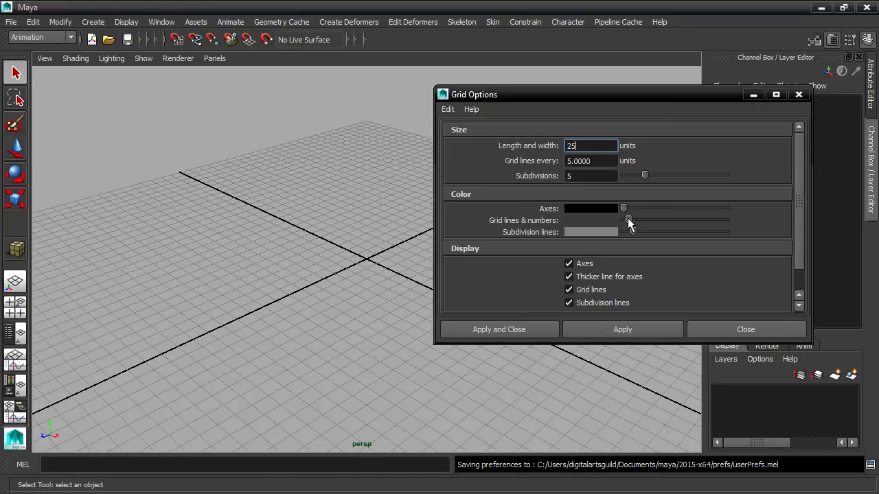
{"action": "left_click", "coordinate": [638, 329]}
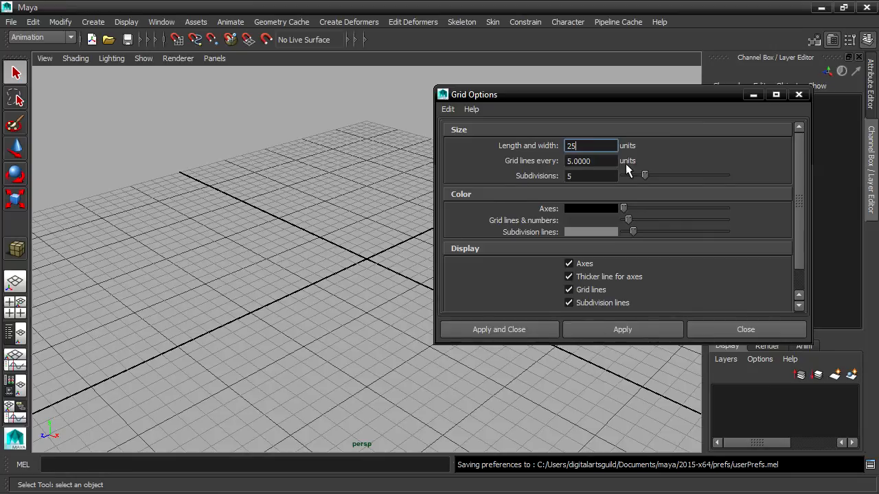
Set the grid lines to every 12 units with 12 subdivisions and apply the settings.
{"action": "key", "text": "Tab"}
{"action": "type", "text": "125"}
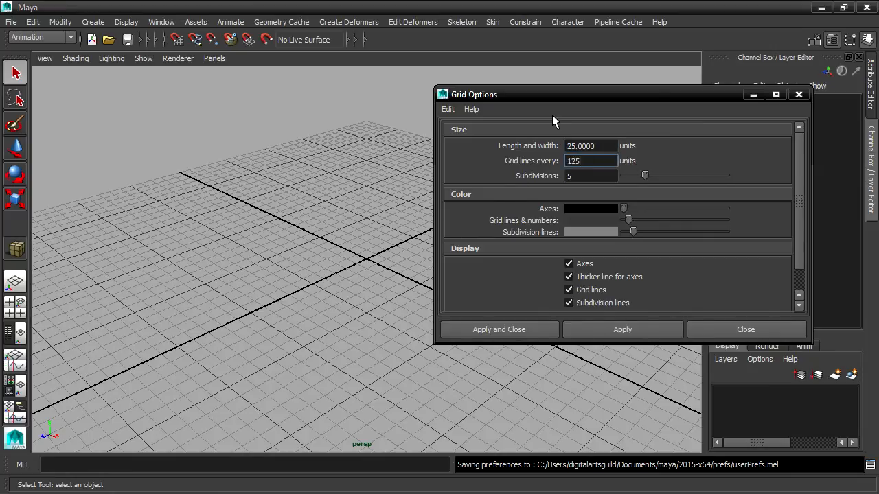
{"action": "key", "text": "BackSpace"}
{"action": "type", "text": "12"}
{"action": "left_click", "coordinate": [618, 330]}
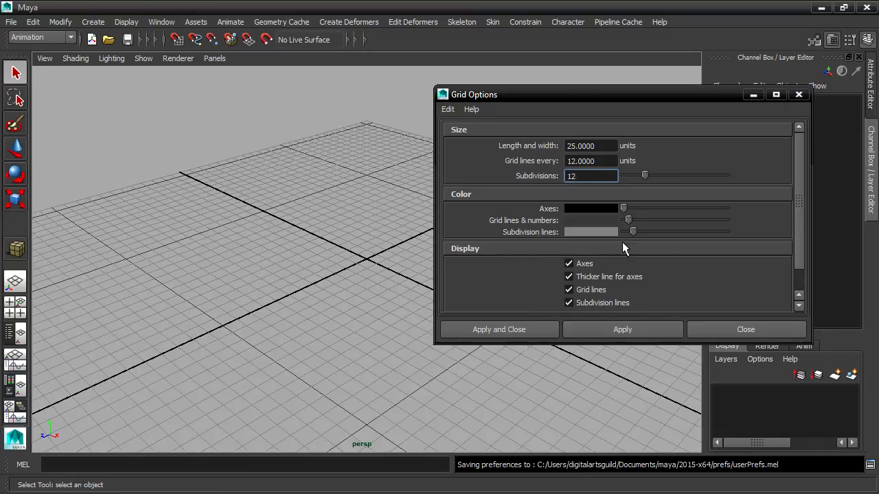
Show the perspective and orthographic grid numbers on the axes, apply the change and close the Grid Options.
{"action": "left_click_drag", "start_coordinate": [645, 343], "coordinate": [635, 395]}
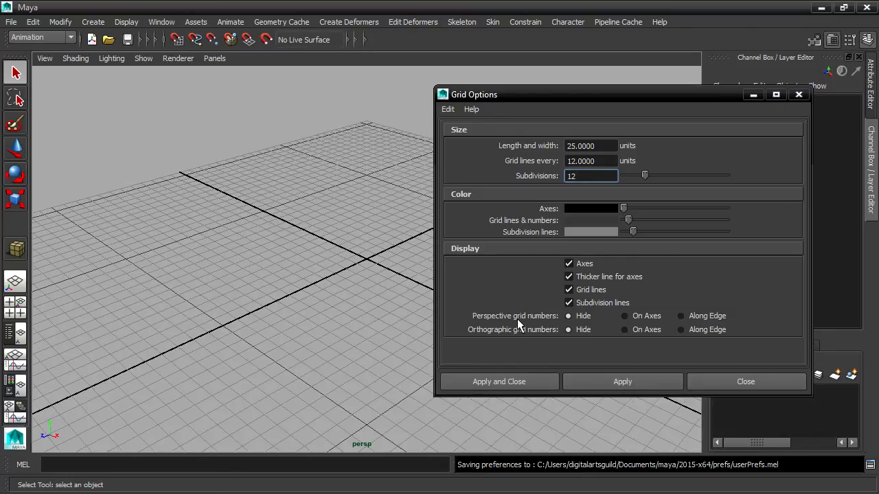
{"action": "left_click", "coordinate": [626, 316]}
{"action": "left_click", "coordinate": [641, 381]}
{"action": "left_click", "coordinate": [624, 329]}
{"action": "left_click", "coordinate": [622, 379]}
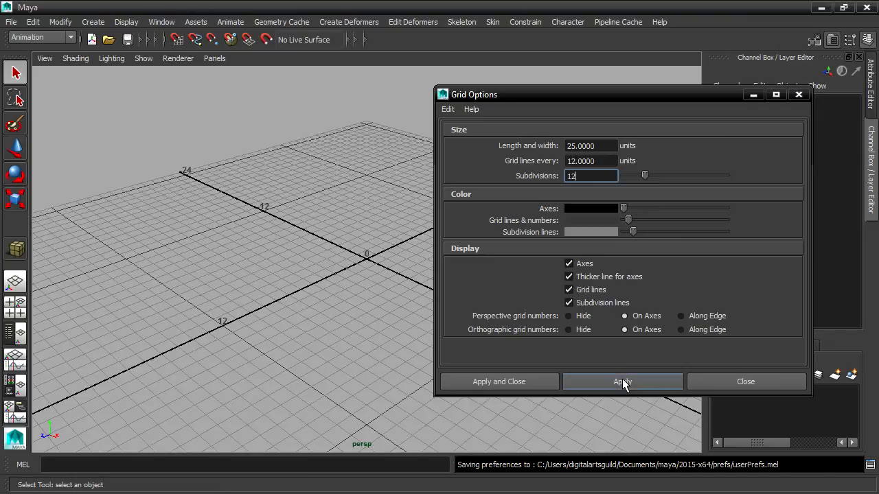
{"action": "left_click", "coordinate": [709, 382]}
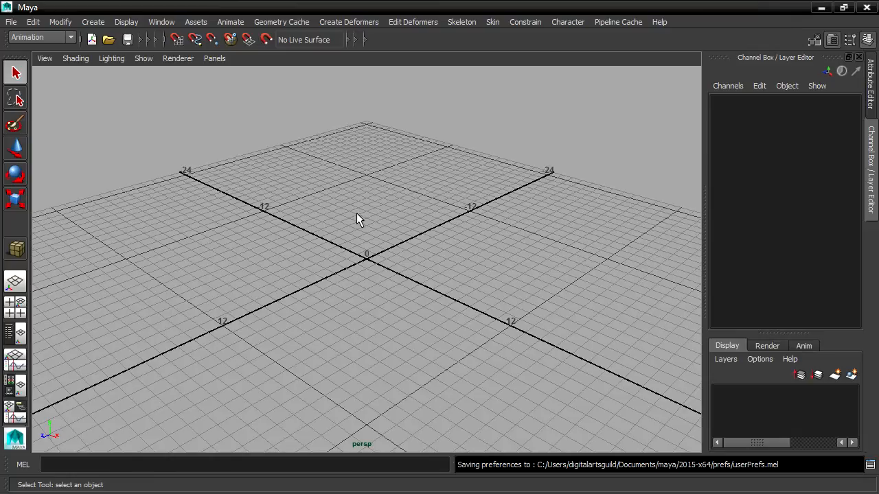
Toggle the perspective view to the four-view layout and back, and display the hotbox menu.
{"action": "key", "text": "space"}
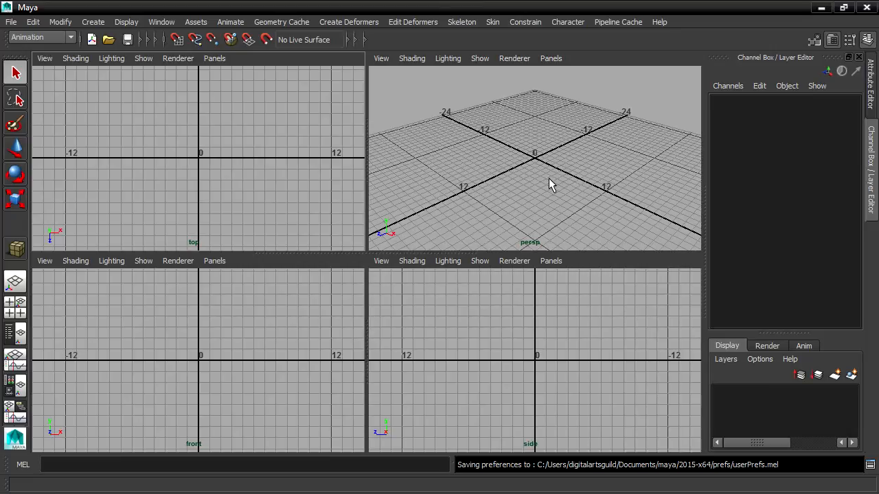
{"action": "key", "text": "space"}
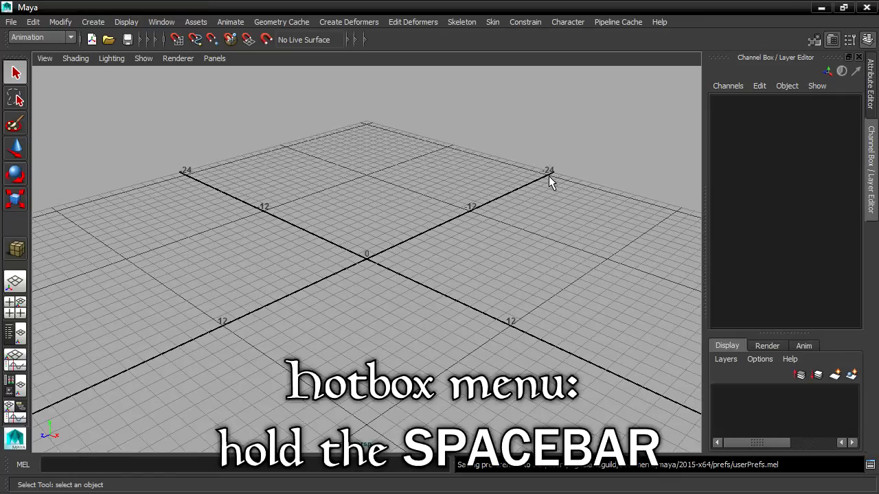
{"action": "key", "text": "space"}
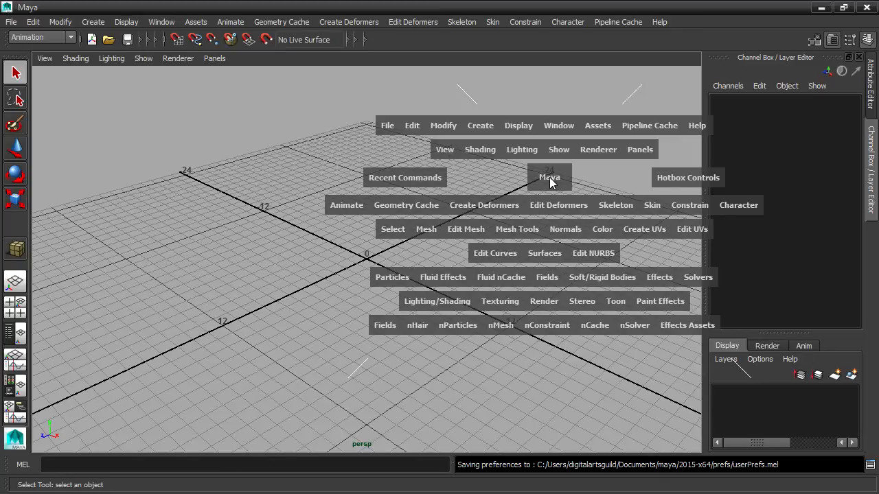
{"action": "key", "text": "space"}
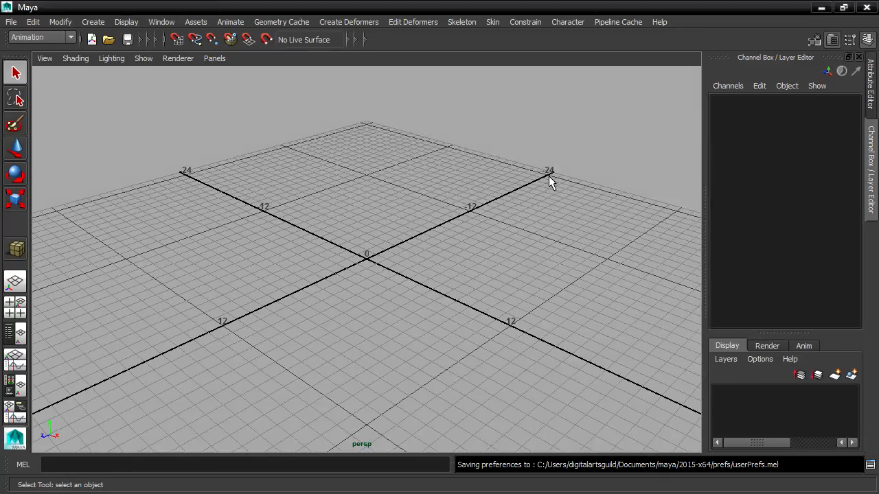
{"action": "key", "text": "space"}
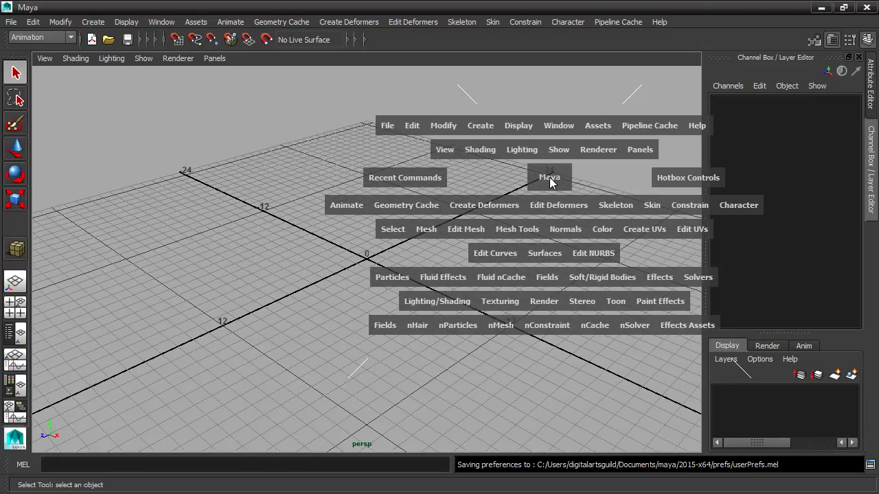
{"action": "key", "text": "space"}
Switch to the four-view layout and maximize the front view.
{"action": "key", "text": "space"}
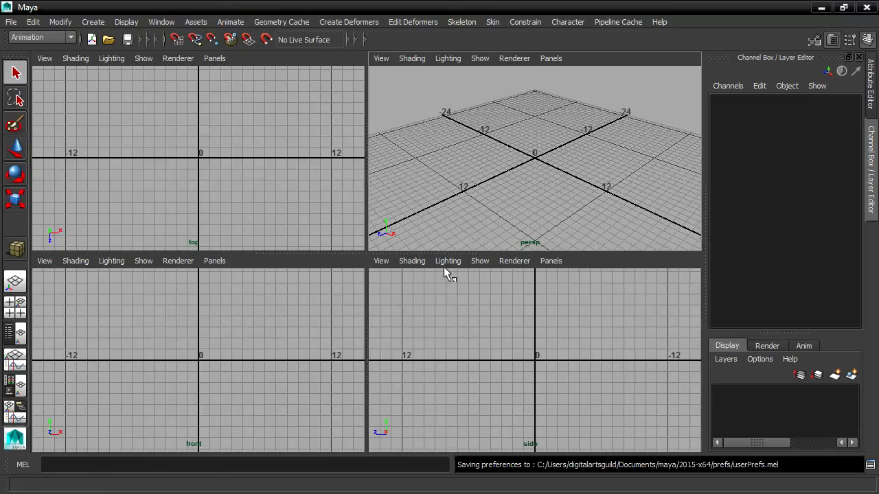
{"action": "key", "text": "space"}
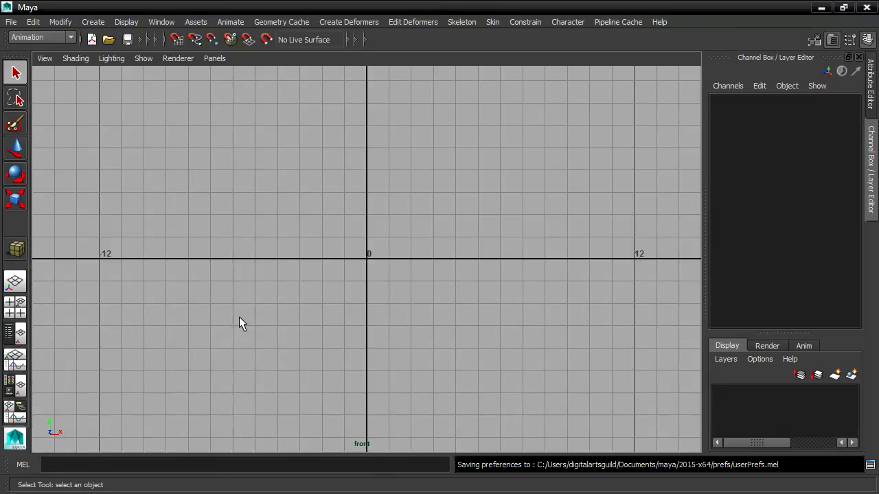
{"action": "key", "text": "space"}
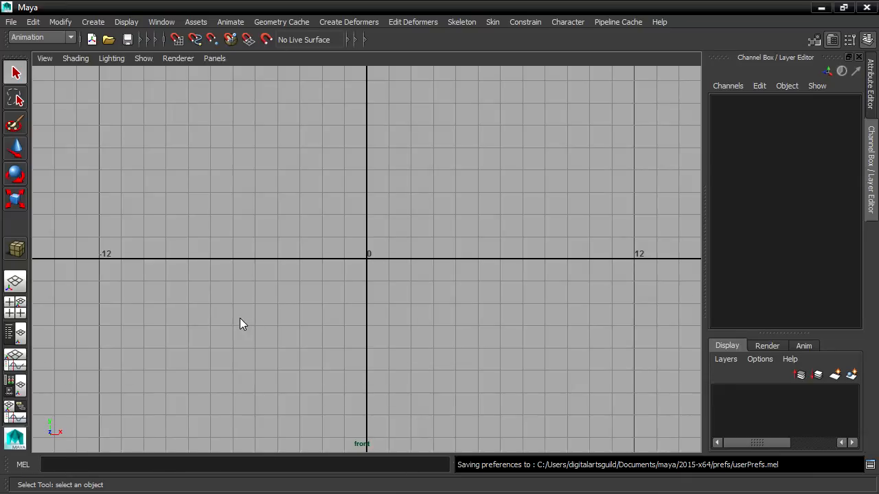